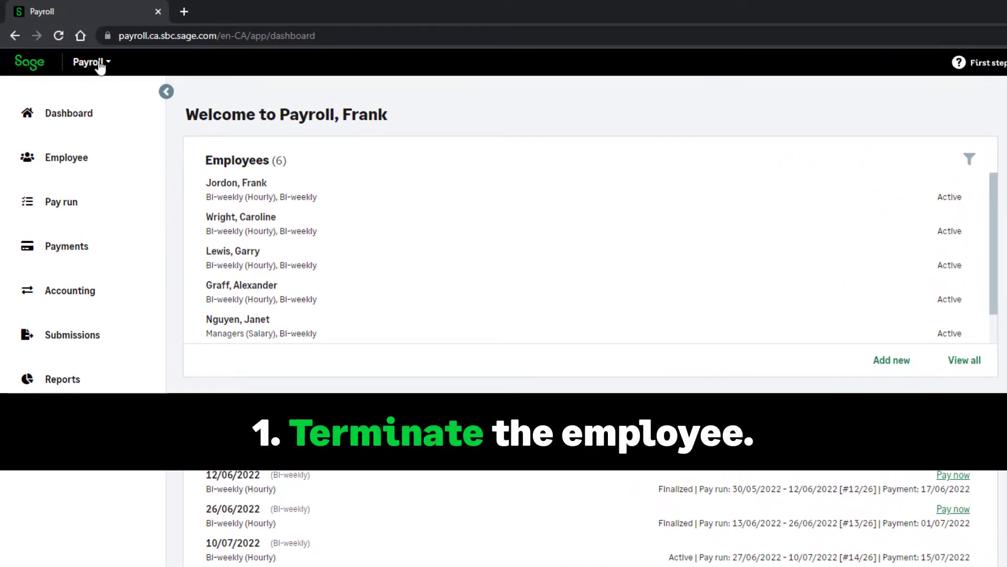
Switch to Sage HR, open the departing employee's profile from the Company directory, and scroll to its end.
left_click(99, 64)
left_click(98, 90)
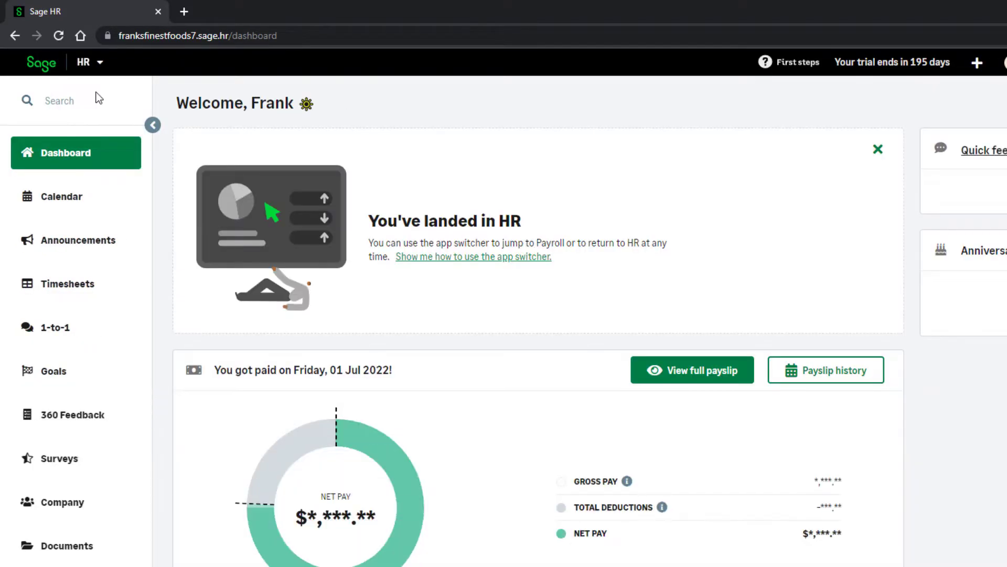
left_click(85, 517)
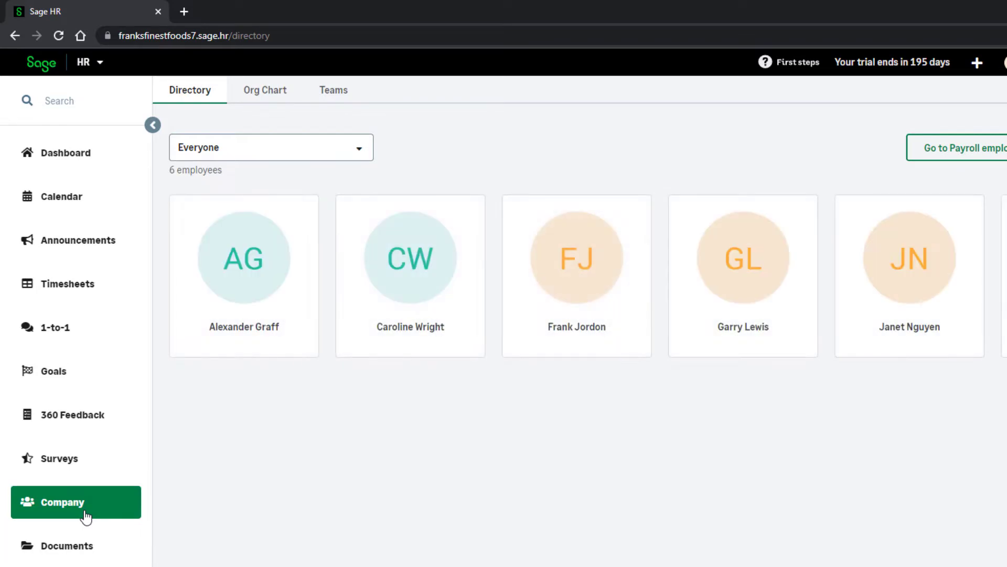
left_click(254, 294)
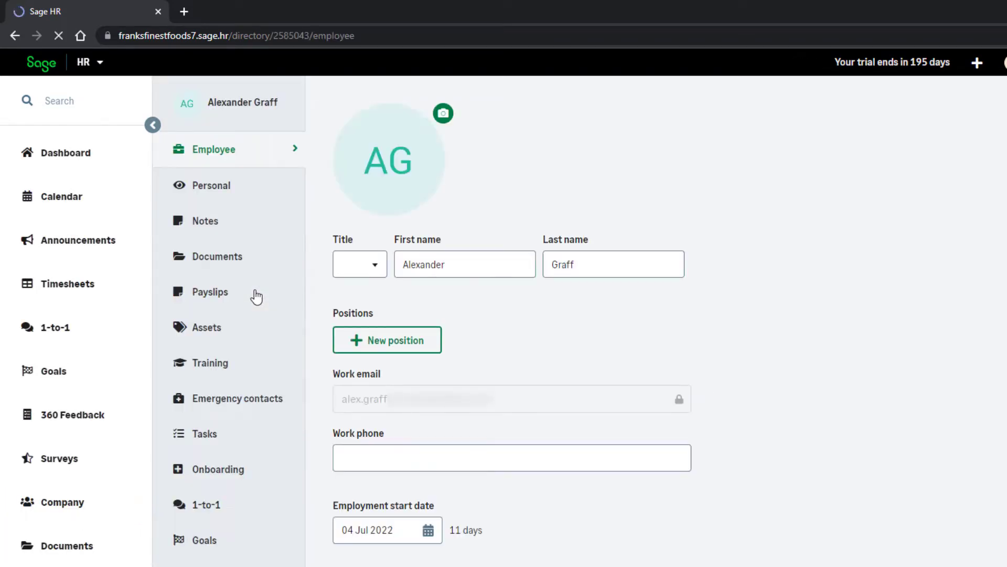
scroll(255, 252, "down", 15)
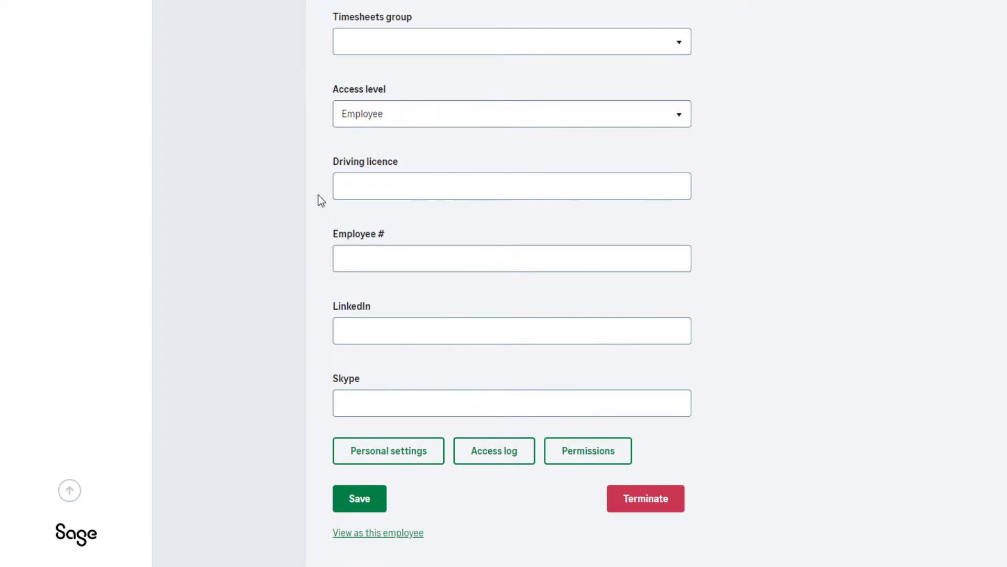
Terminate the employee with last working day 6 July 2022 and reason Quit.
left_click(632, 499)
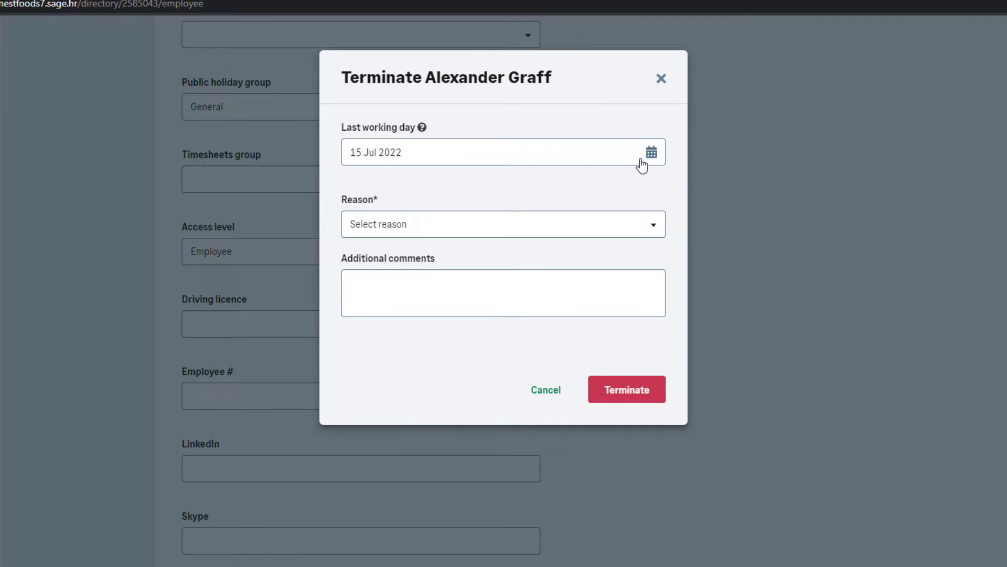
left_click(651, 152)
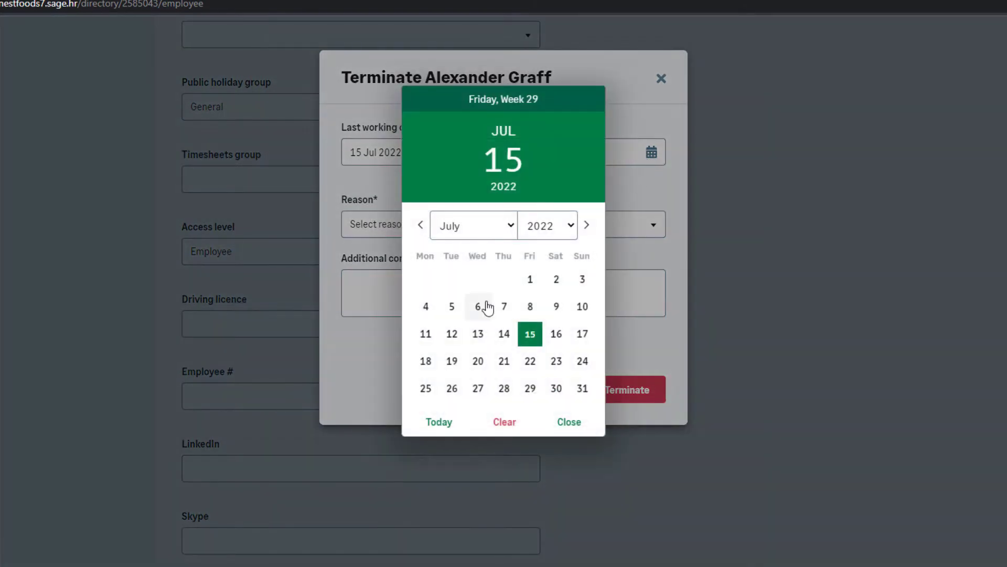
left_click(481, 305)
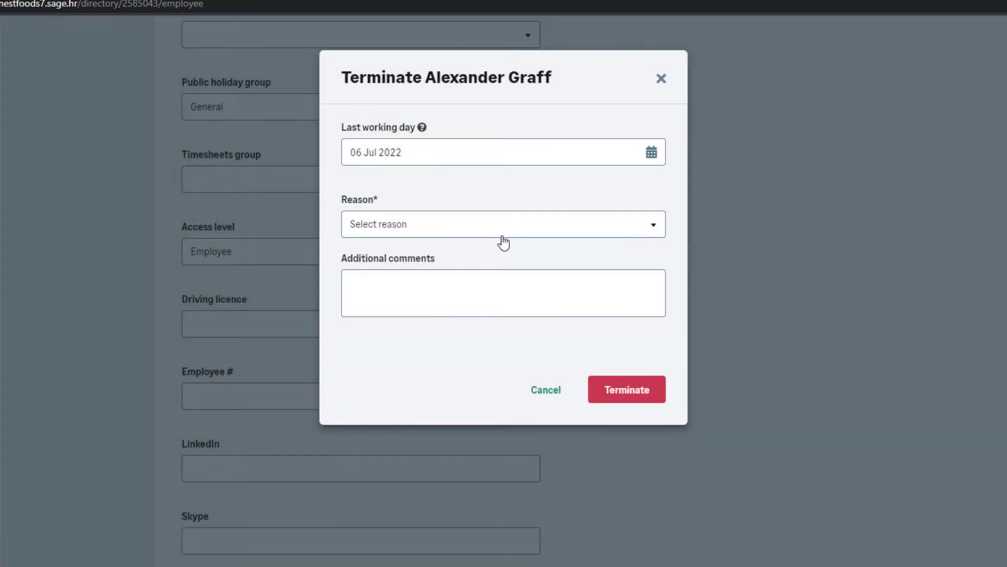
left_click(504, 236)
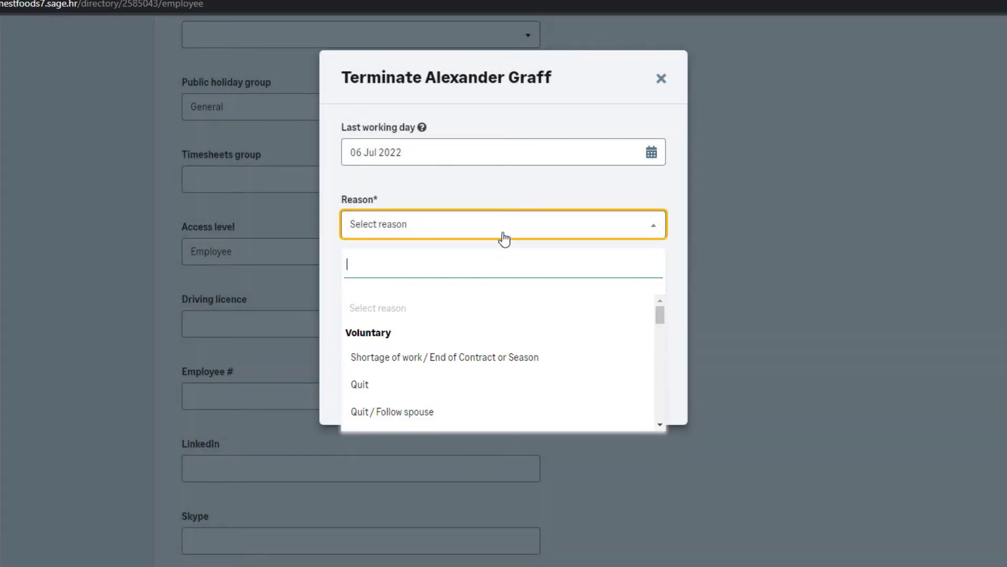
left_click(453, 388)
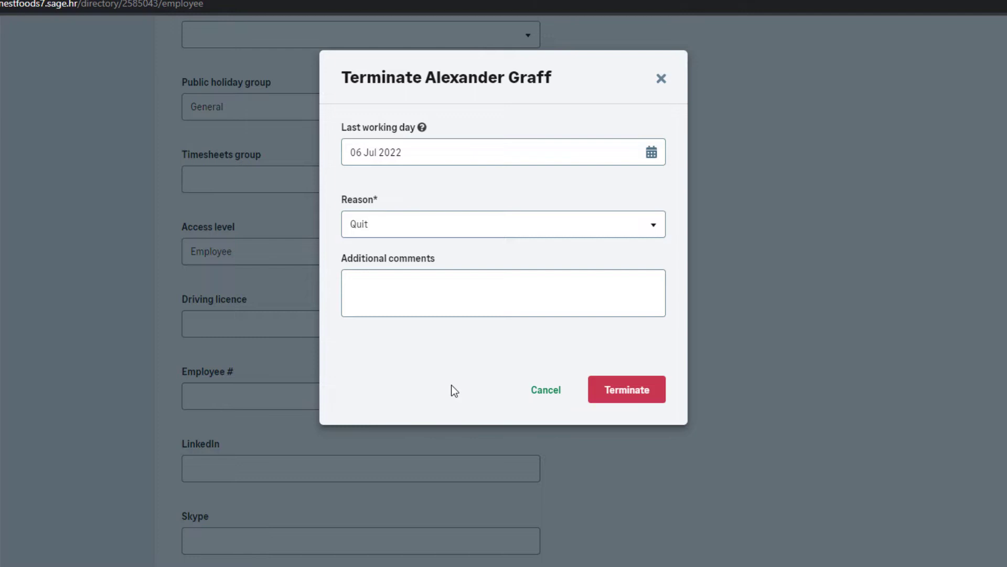
left_click(634, 399)
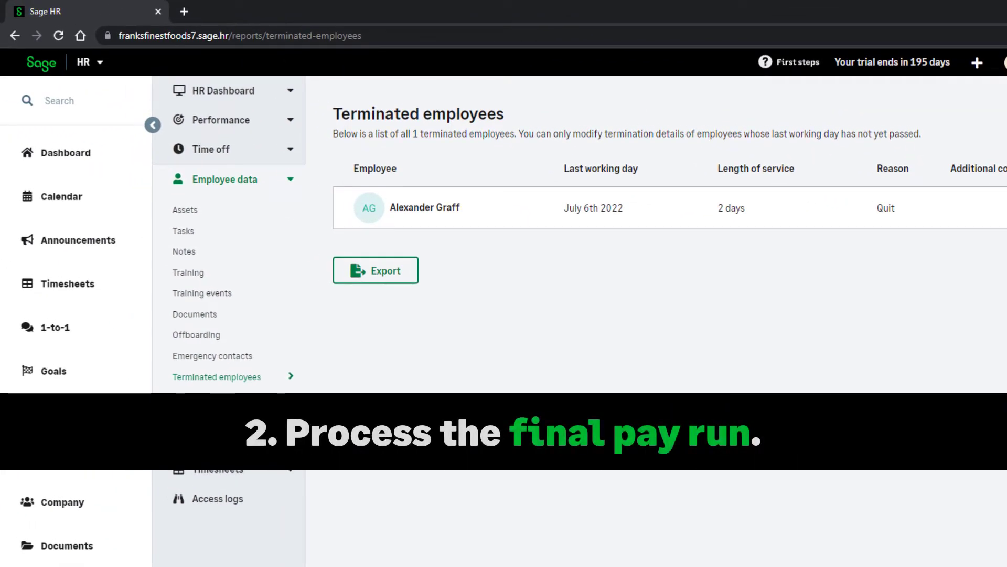
Switch from HR over to Sage Payroll and open the payroll Employee list.
left_click(87, 62)
left_click(100, 93)
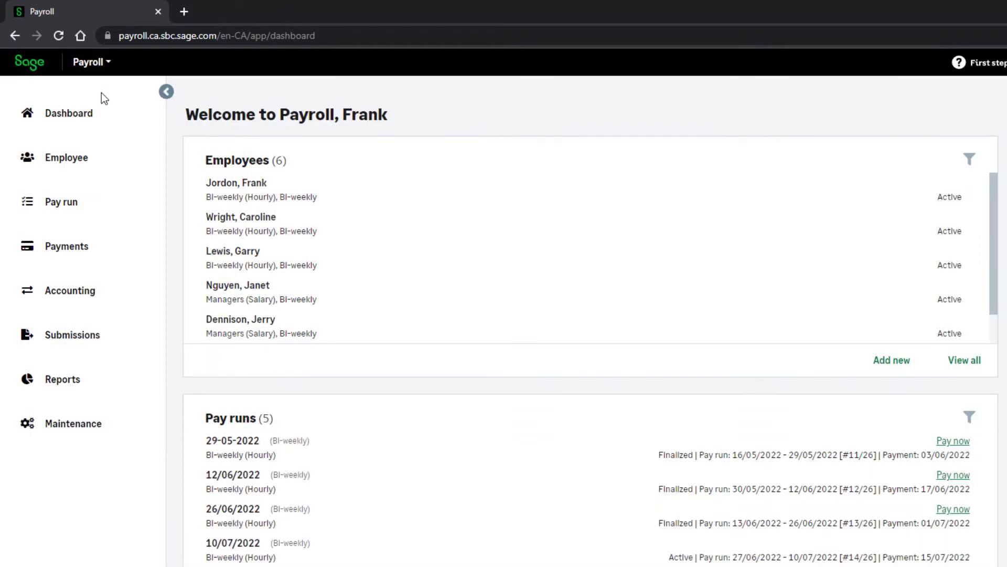
left_click(89, 152)
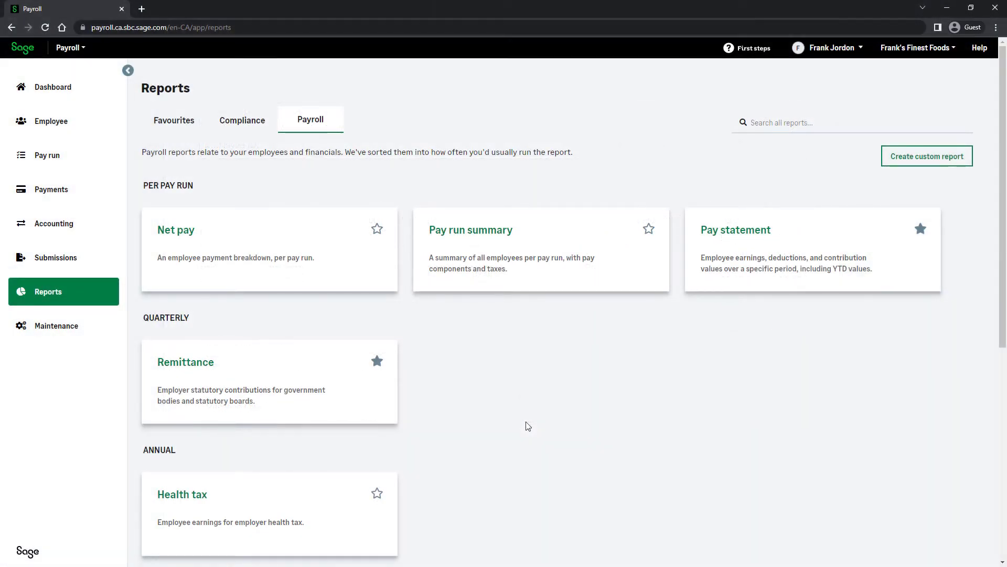
Start processing the bi-weekly pay run for 27/06/2022 – 10/07/2022 from the Pay run overview.
left_click(52, 156)
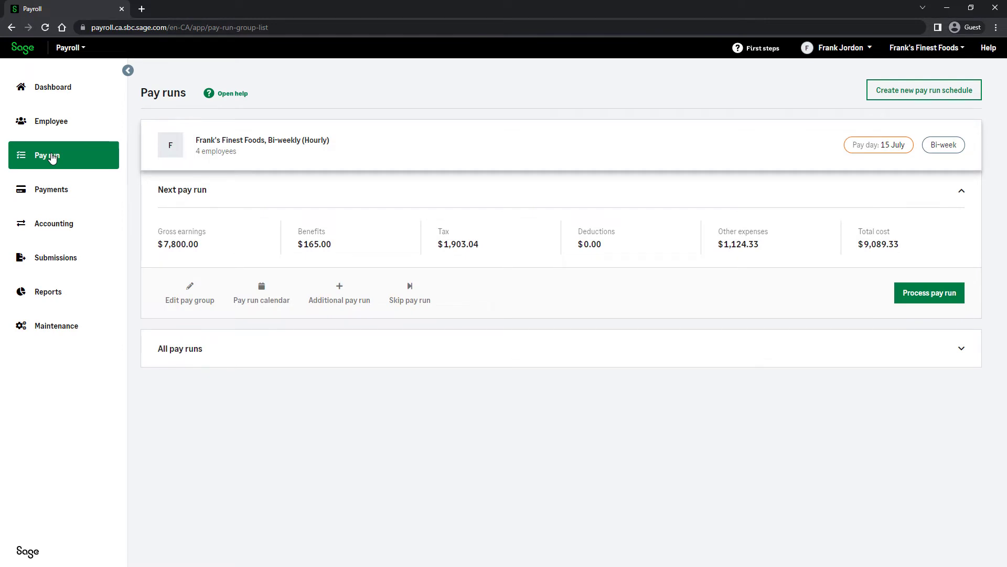
left_click(929, 293)
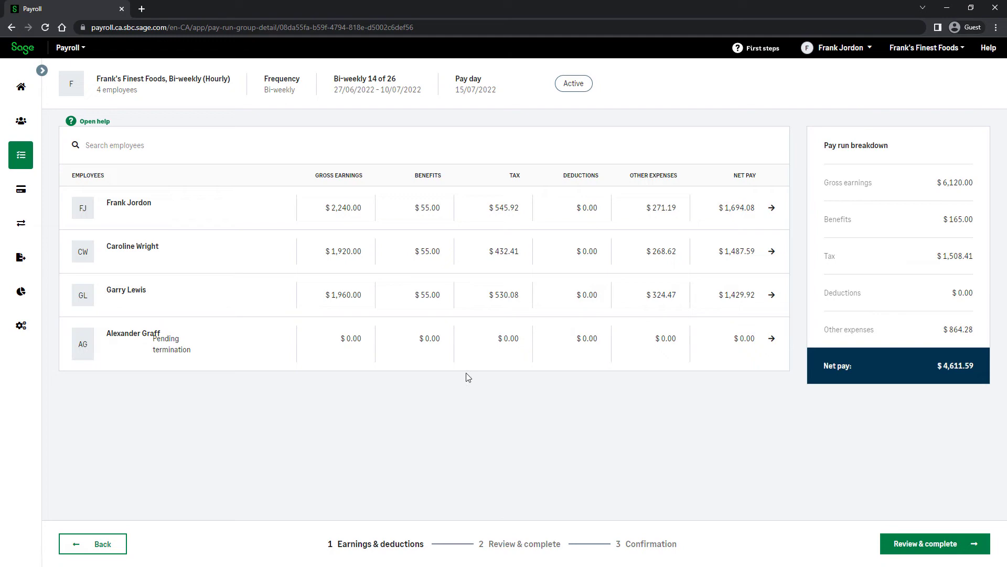
Change the departing employee's Regular (Hourly) hours in this run to 64 and review the updated totals.
left_click(245, 340)
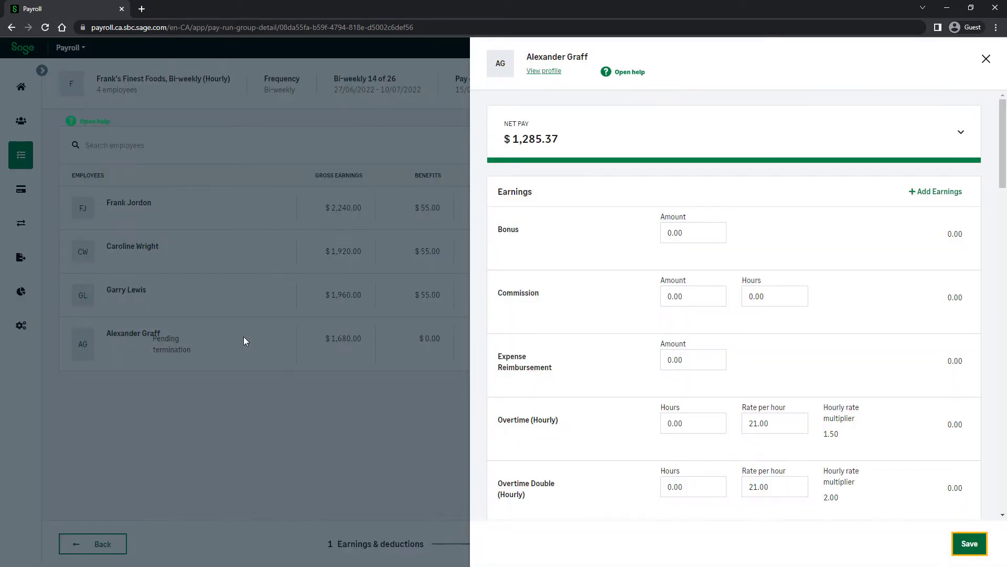
scroll(560, 373, "down", 3)
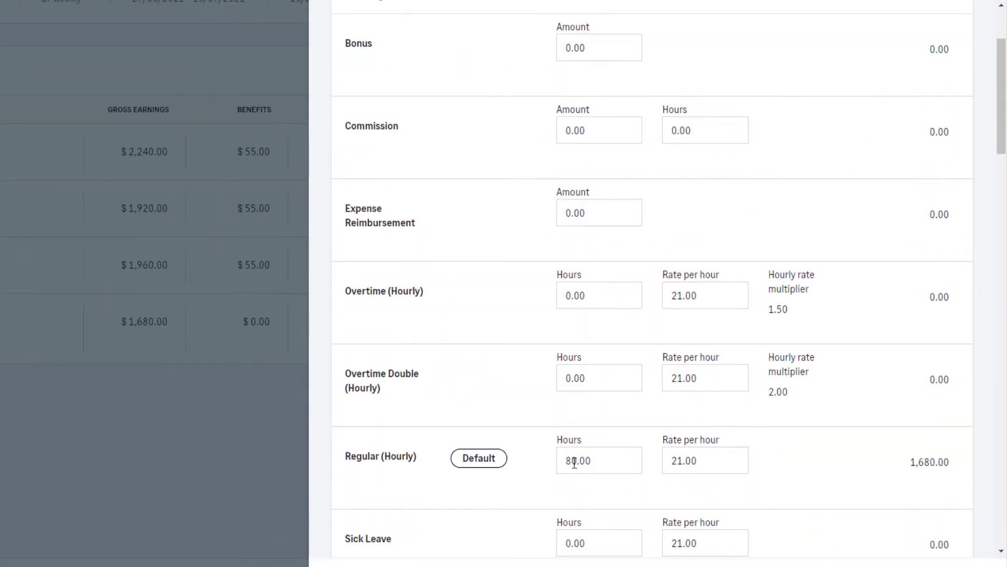
left_click(613, 457)
type("64")
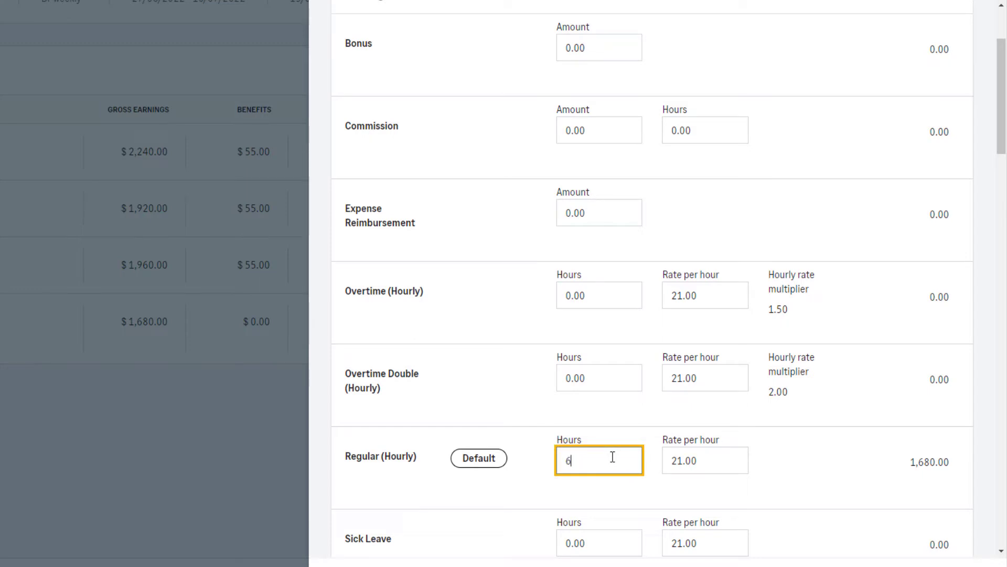
left_click(542, 493)
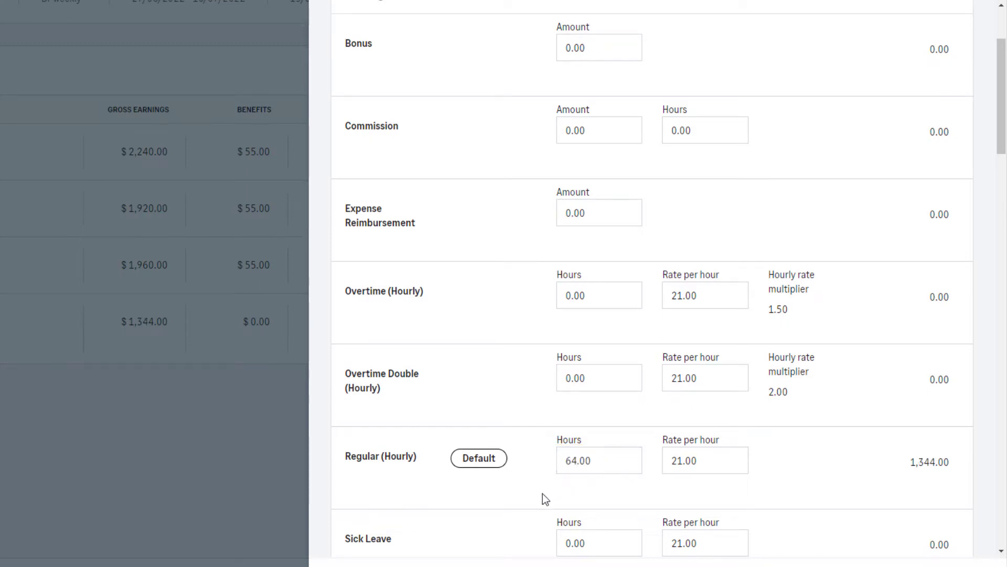
scroll(543, 493, "down", 20)
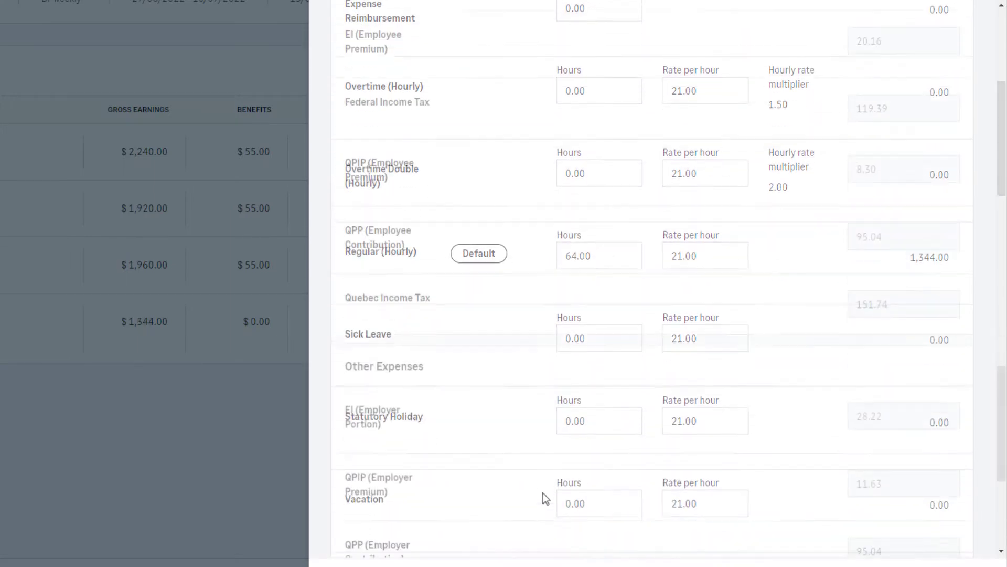
scroll(544, 493, "down", 4)
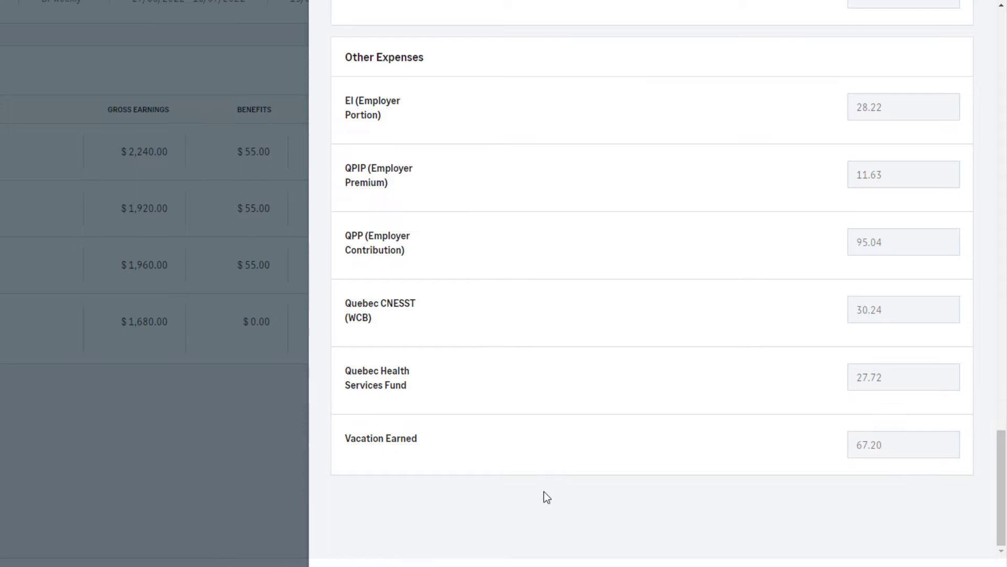
scroll(546, 484, "up", 20)
scroll(547, 473, "up", 3)
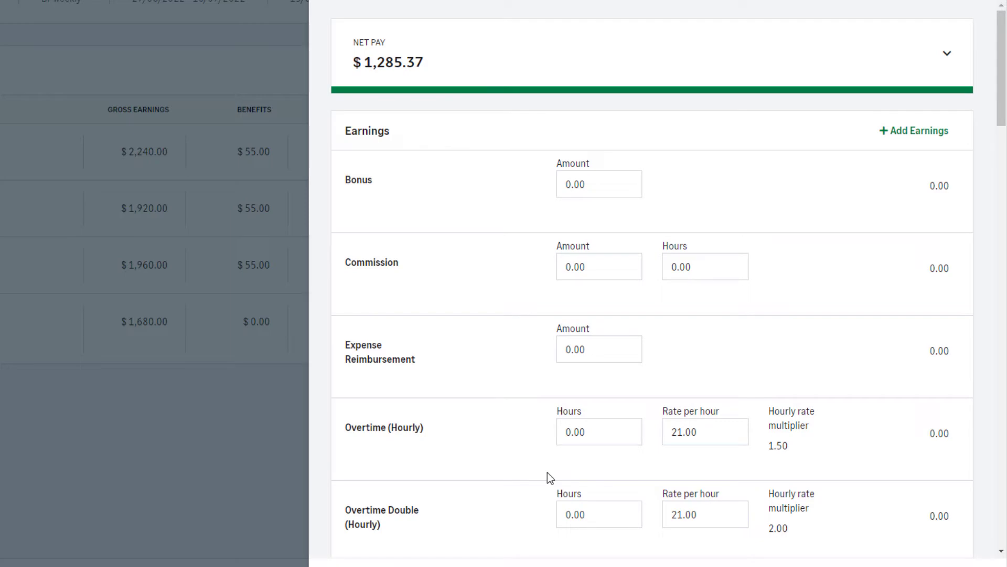
Add a Vacation Paid-Out earnings line of 87.20 to the employee's pay and save.
left_click(908, 132)
scroll(859, 167, "down", 14)
left_click(821, 202)
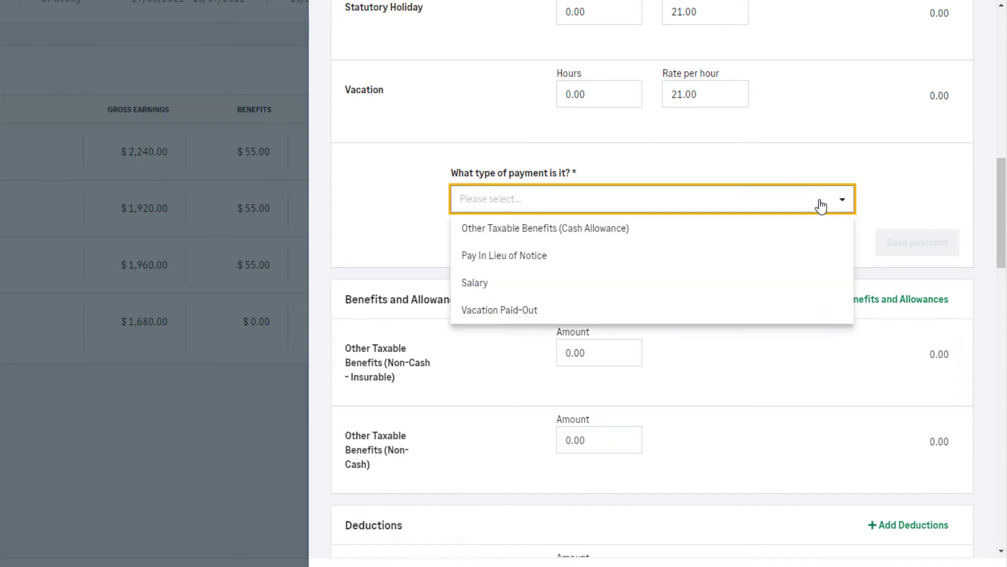
left_click(668, 311)
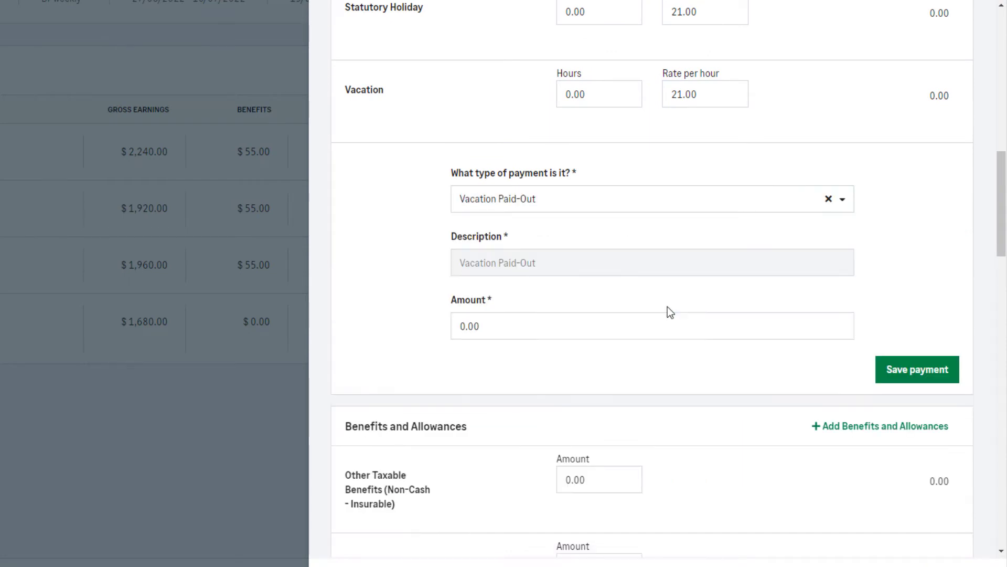
left_click(585, 326)
type("87")
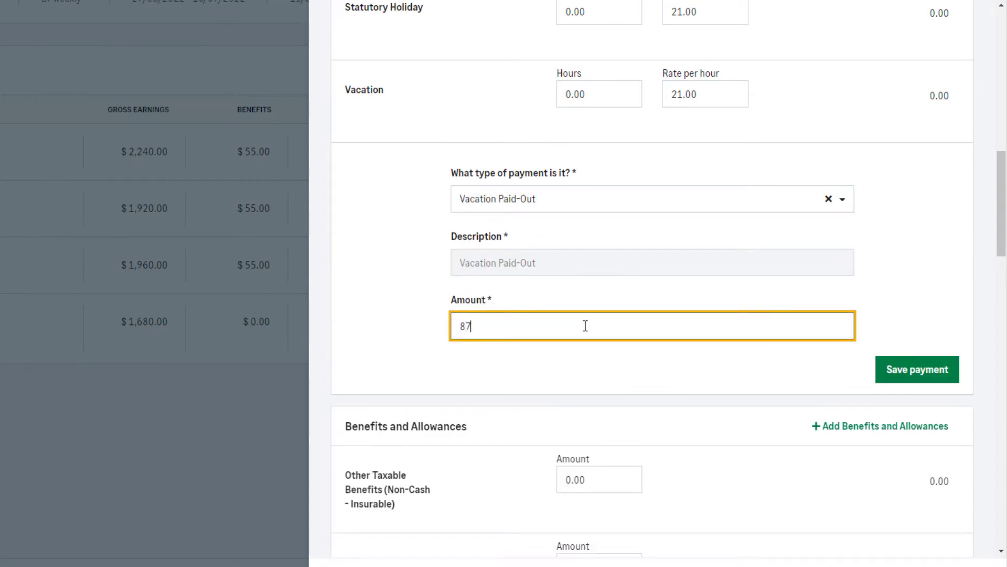
type(".20")
left_click(947, 291)
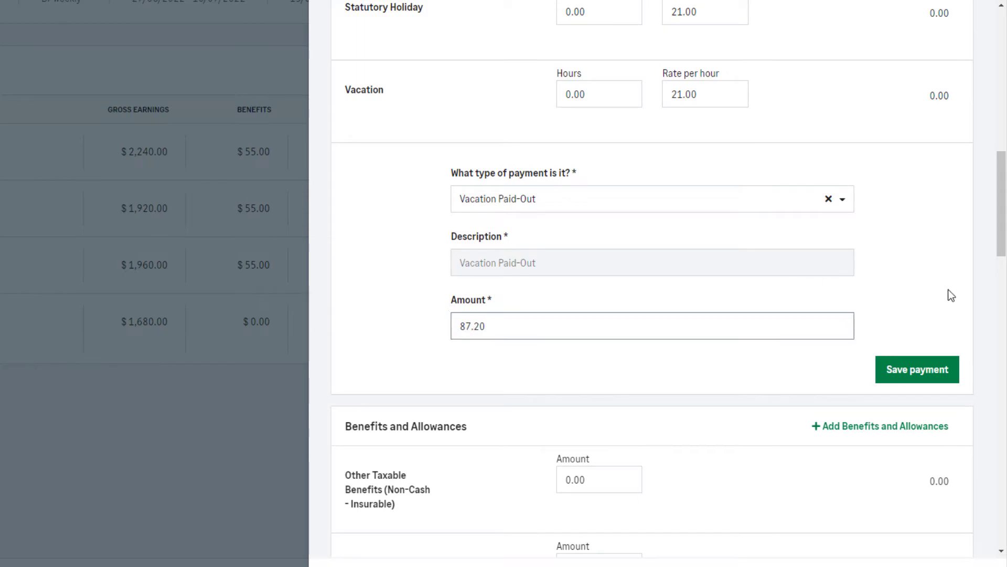
left_click(901, 367)
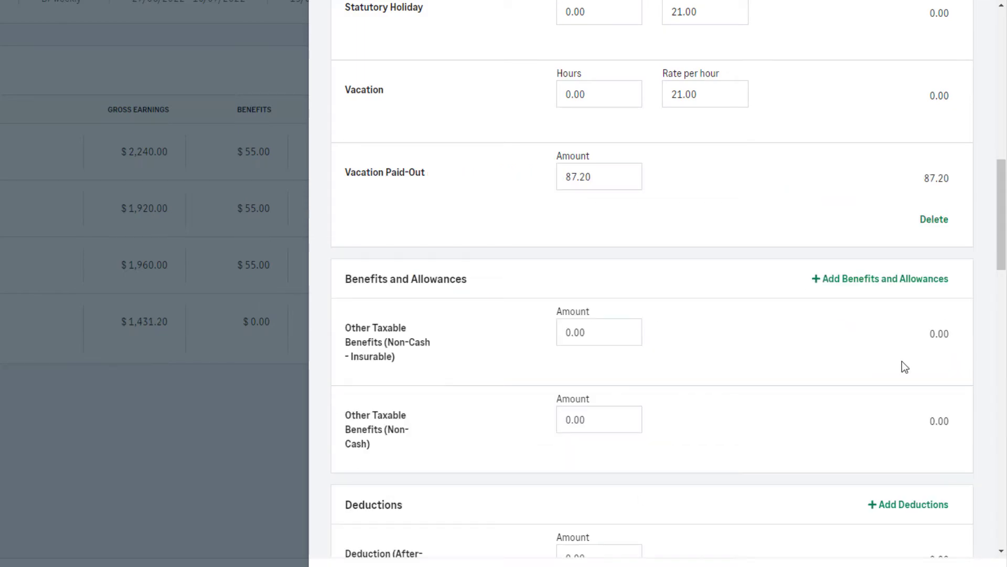
left_click(970, 546)
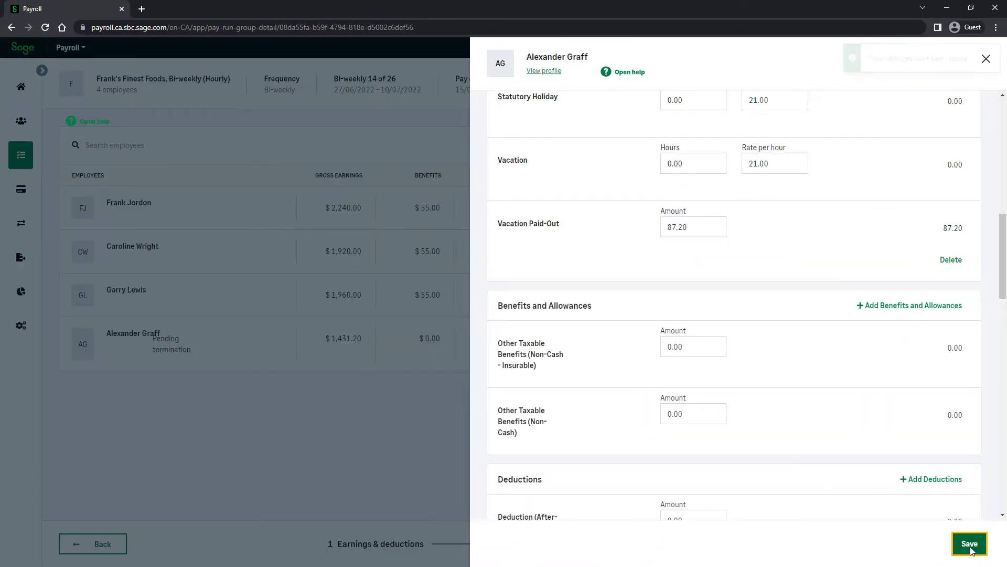
Review and complete pay run 14, then check the employee list shows the employee as Terminated.
left_click(987, 59)
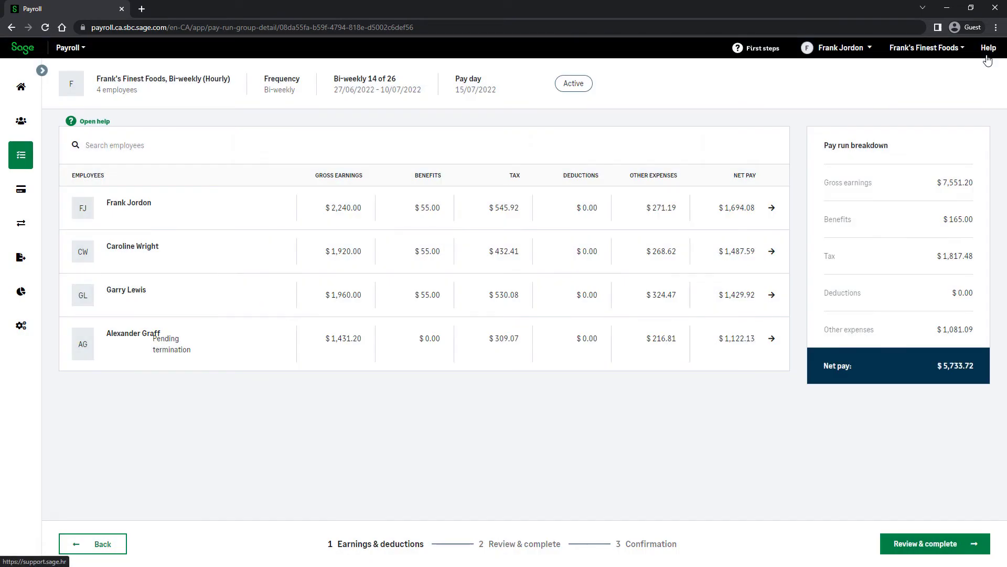
left_click(927, 548)
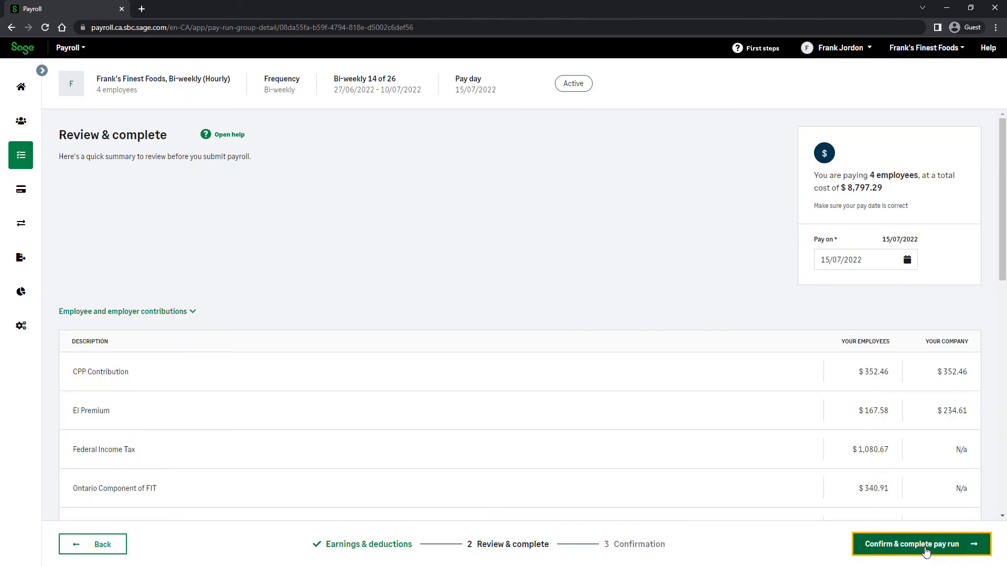
left_click(927, 546)
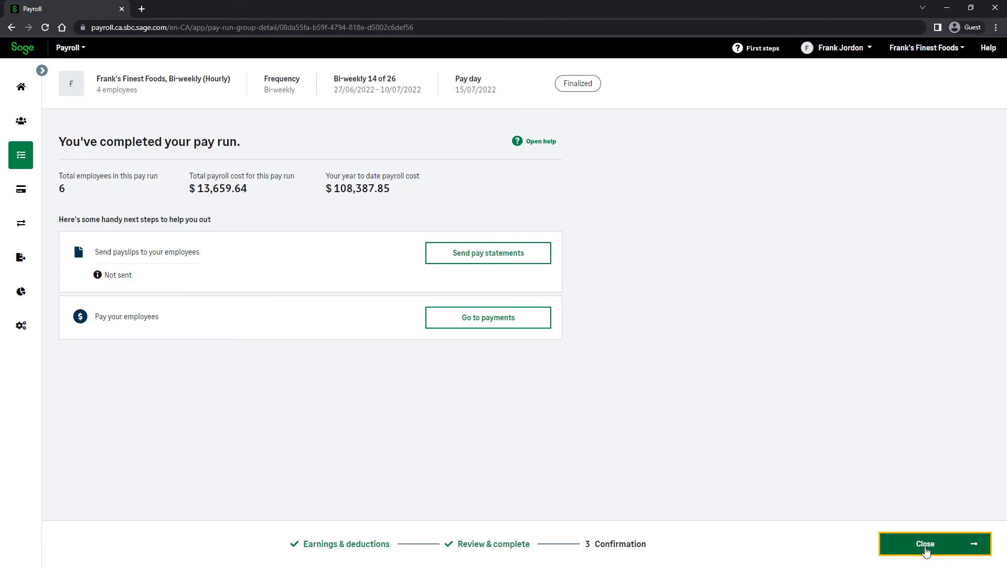
left_click(926, 549)
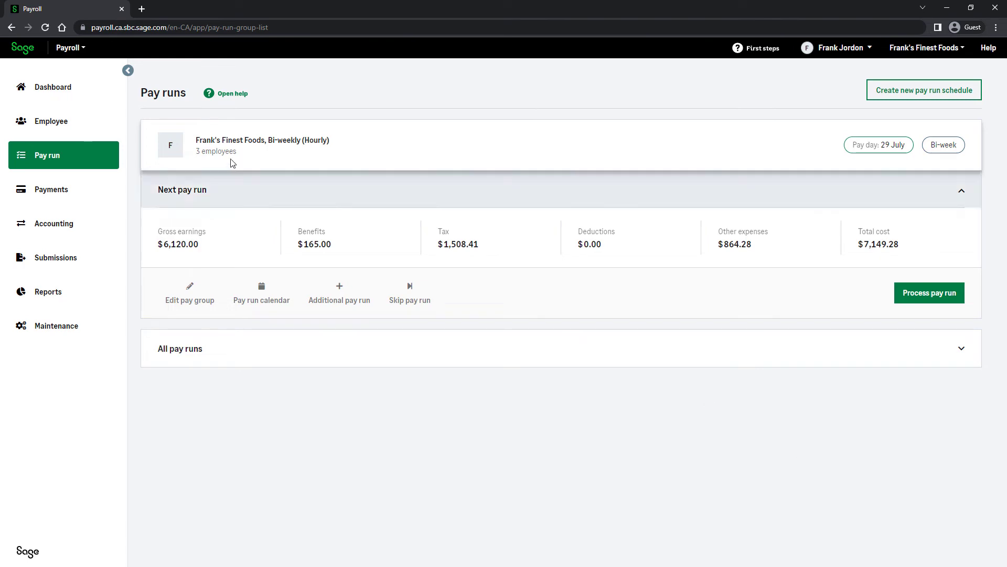
left_click(85, 128)
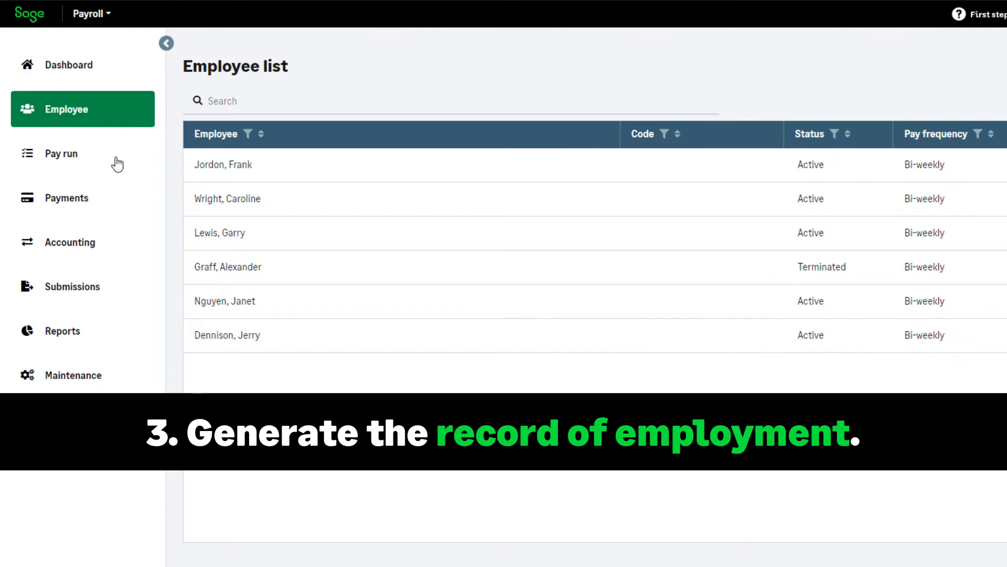
Create a new Record of employment file under Submissions including only the terminated employee.
left_click(119, 288)
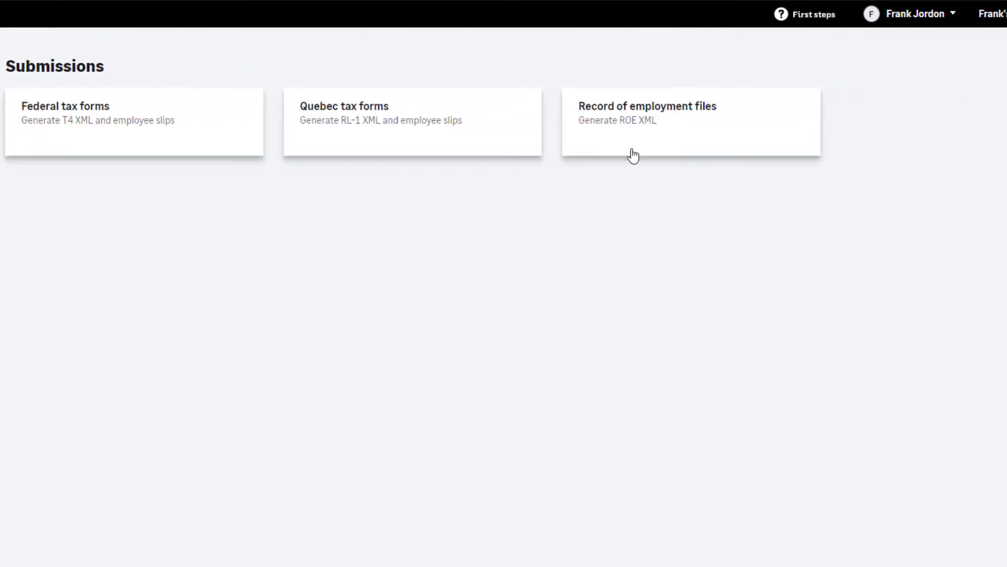
left_click(633, 155)
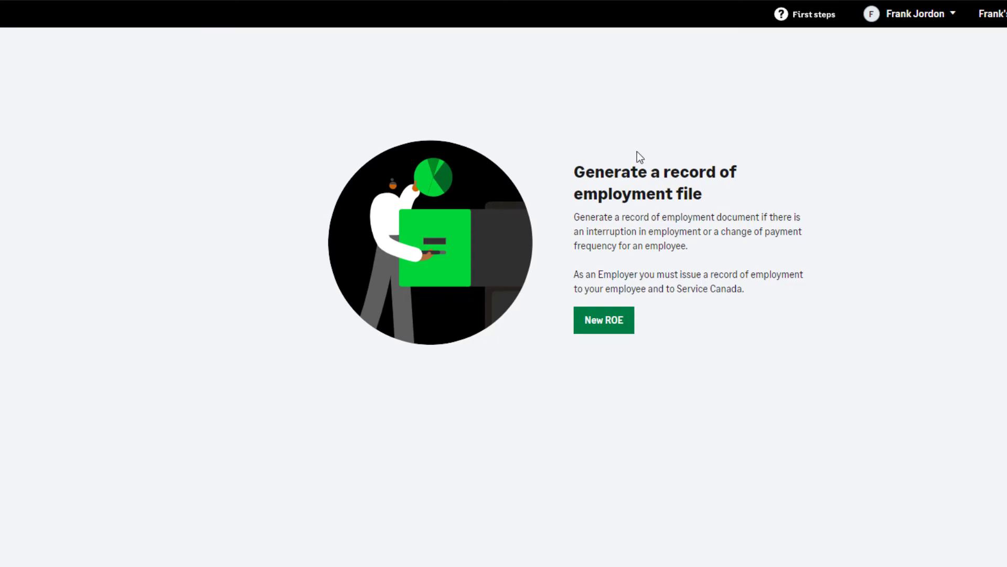
left_click(603, 328)
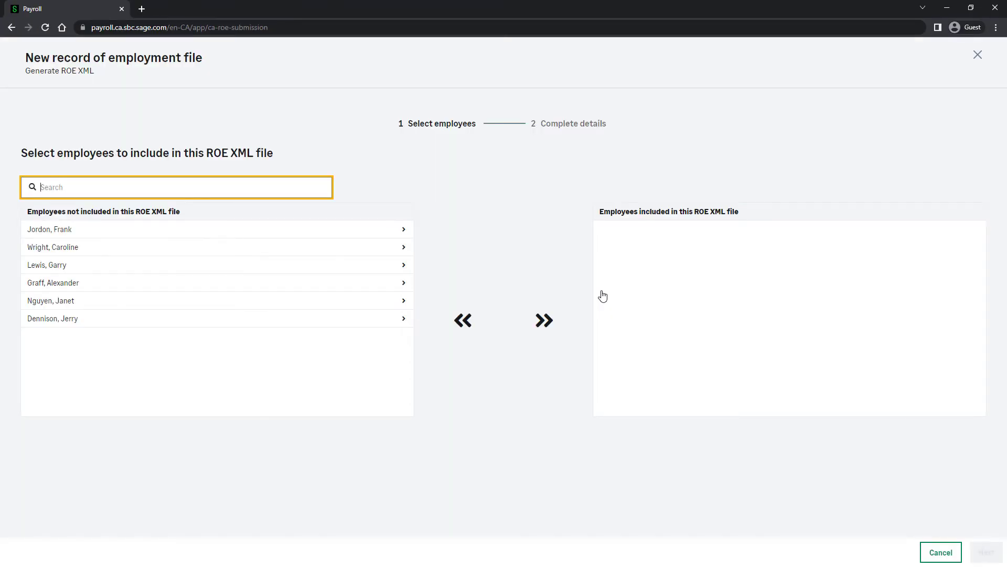
left_click(404, 287)
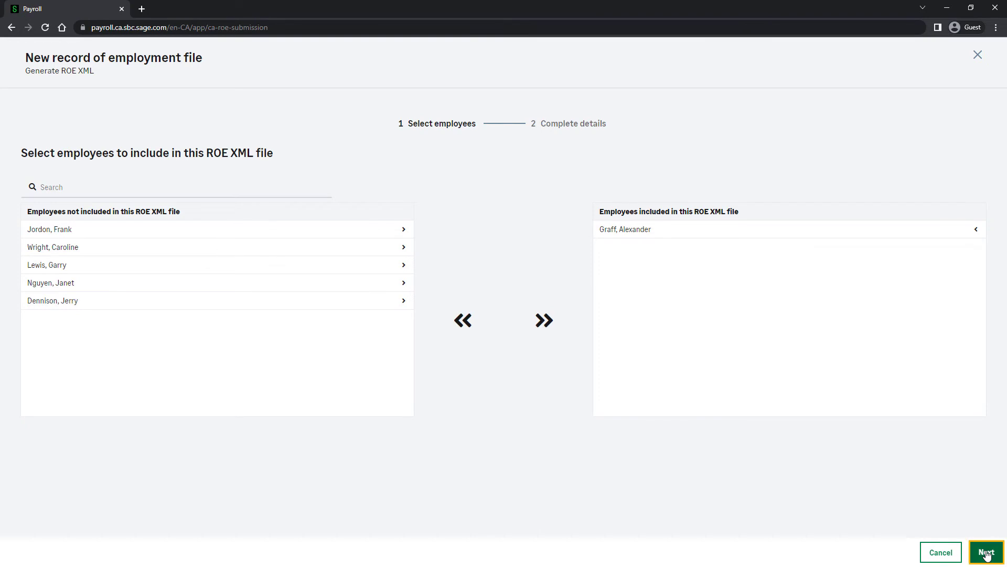
On the ROE details step, set the reason for issuing to E00 - Quit and check the filing details.
left_click(987, 552)
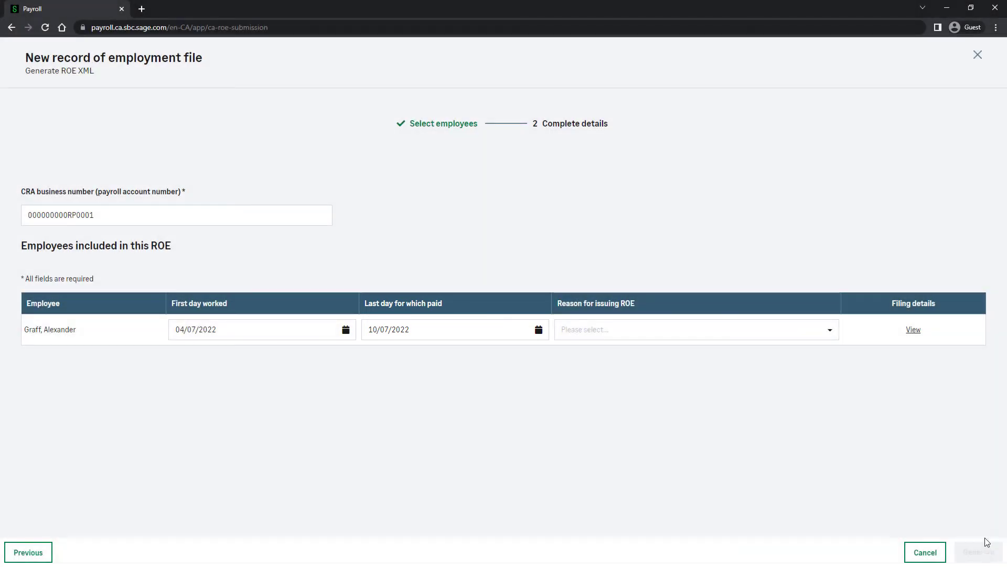
left_click(816, 331)
scroll(805, 393, "down", 1)
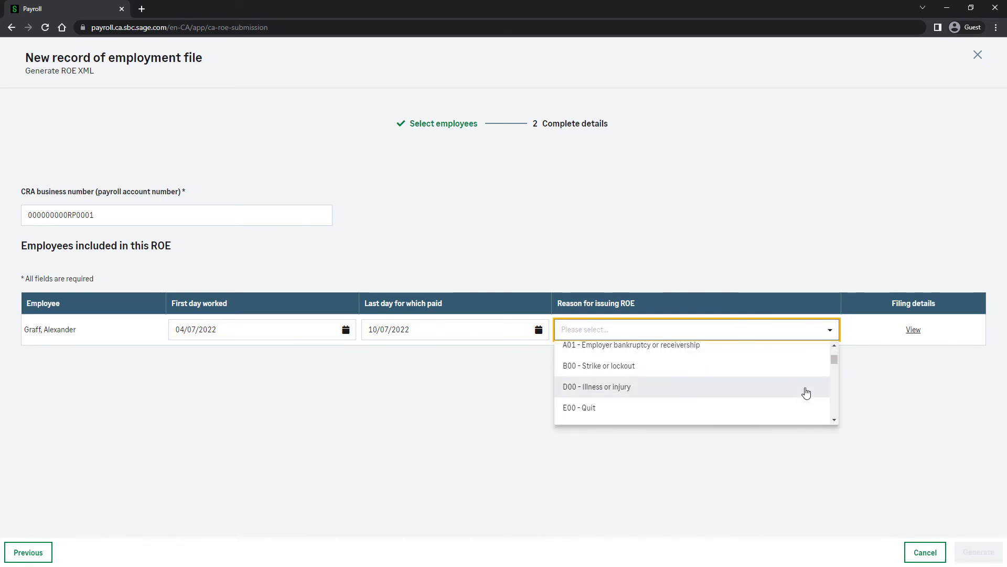
left_click(772, 412)
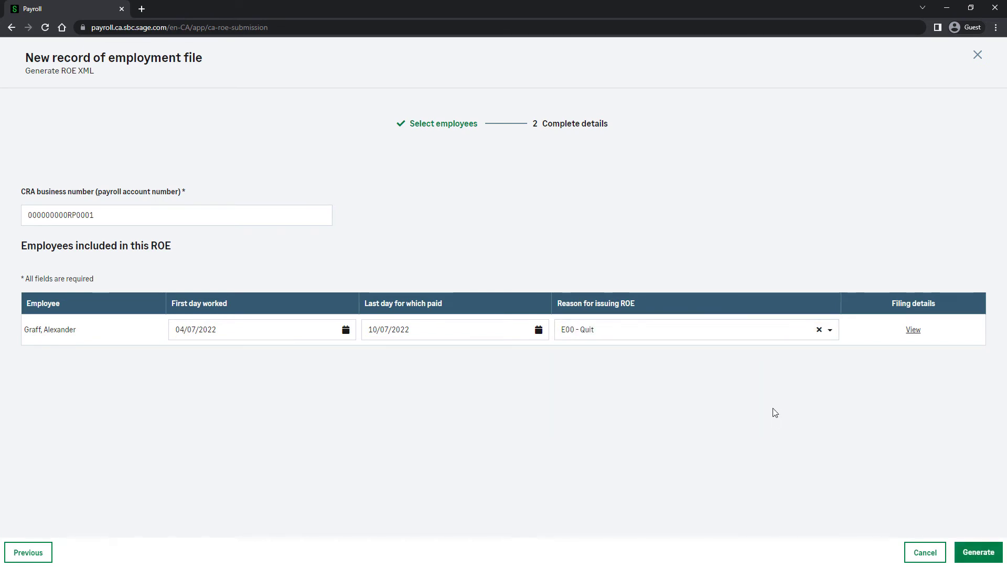
left_click(913, 329)
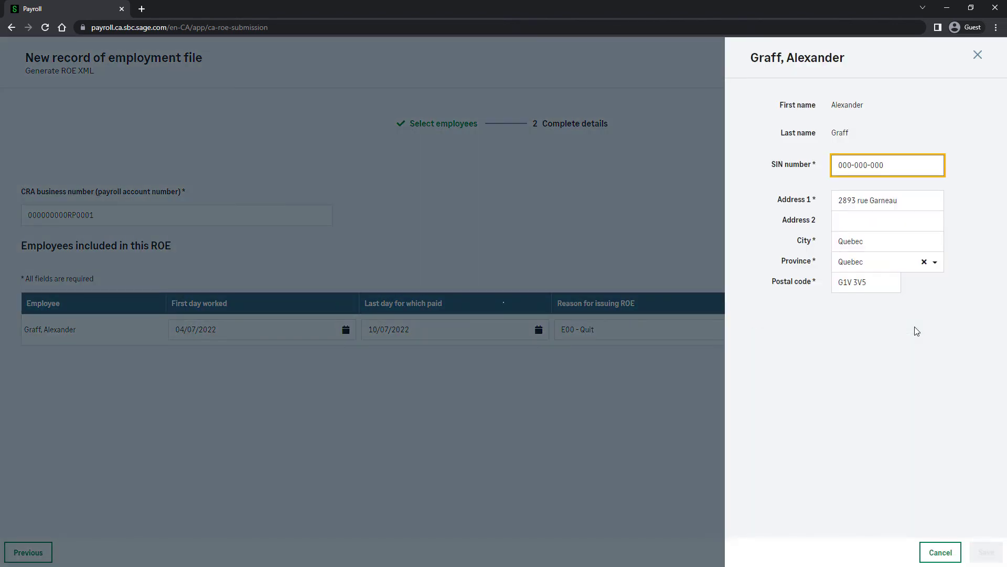
left_click(942, 552)
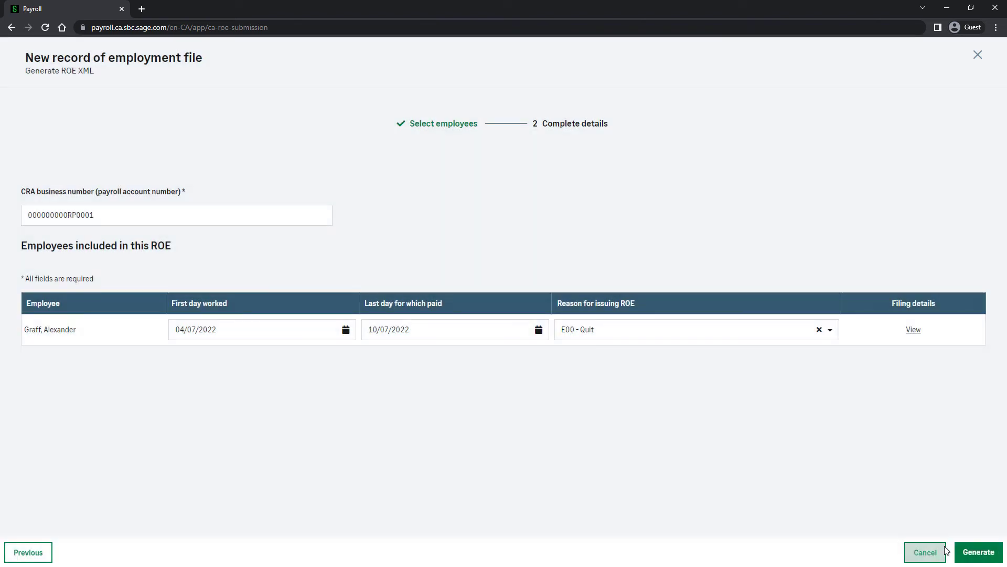
Generate the ROE XML file and open the 07-10-2022 – 07-10-2022 file's details.
left_click(975, 557)
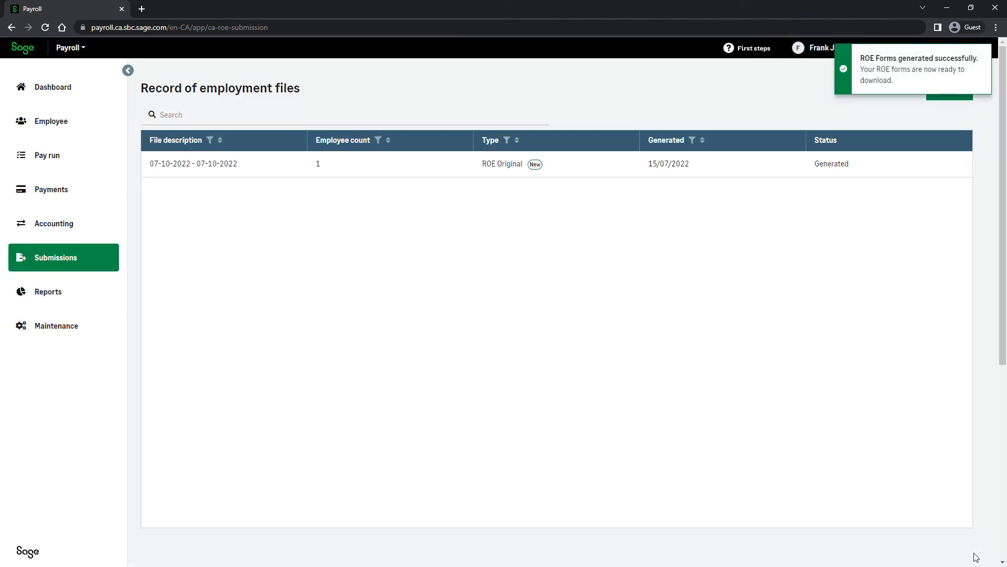
left_click(210, 166)
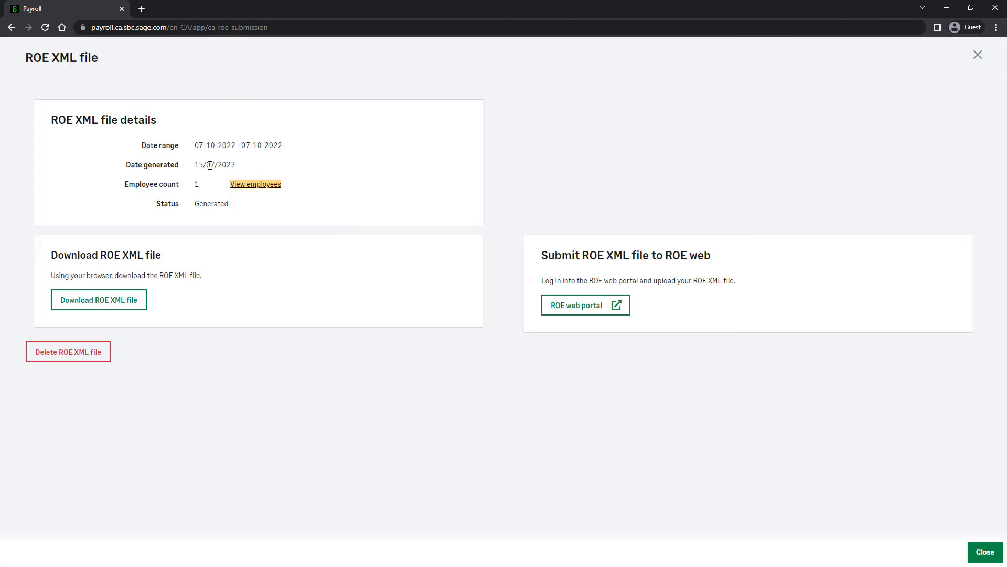
Verify the ROE file includes just the one employee, then return to the file's details page.
left_click(262, 184)
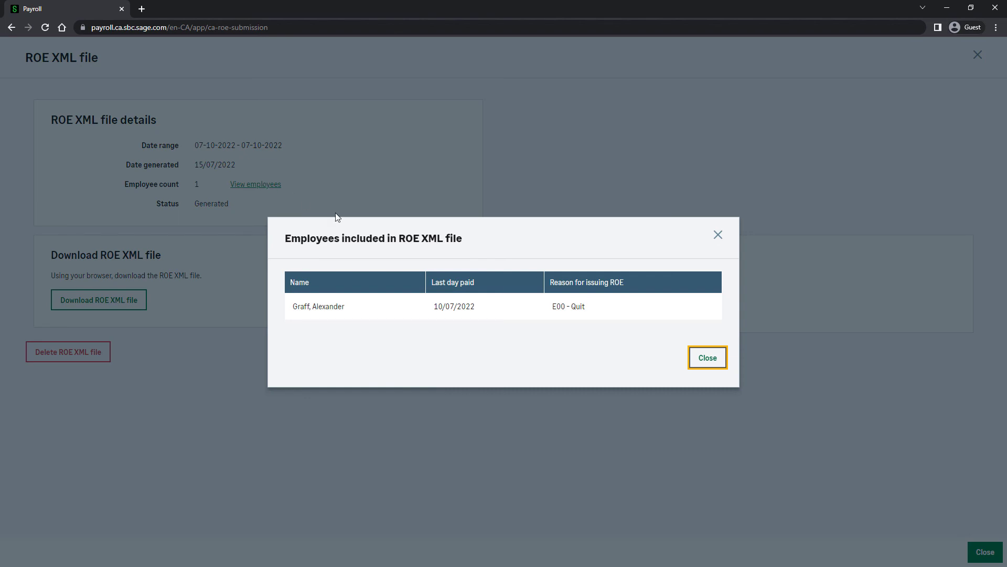
left_click(704, 356)
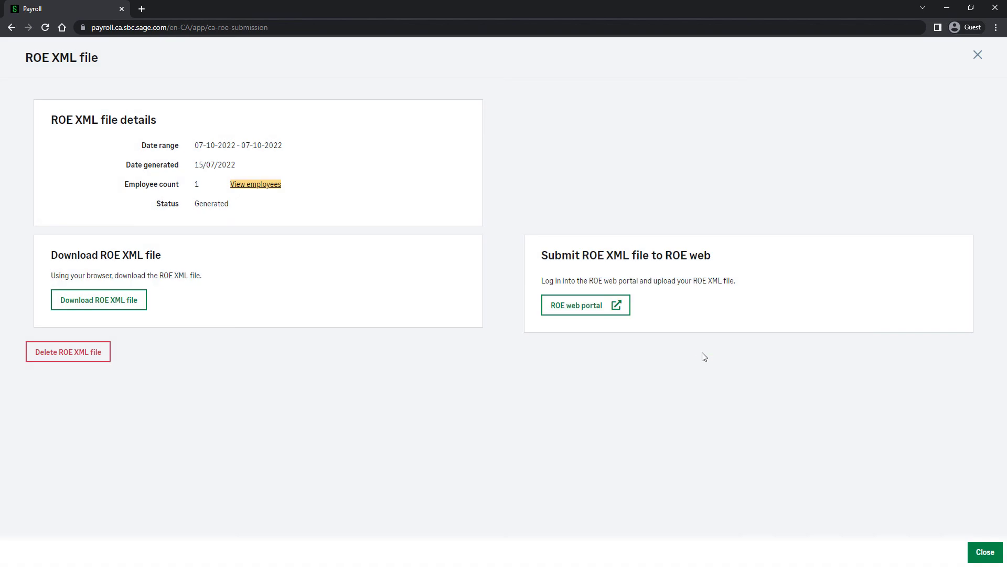